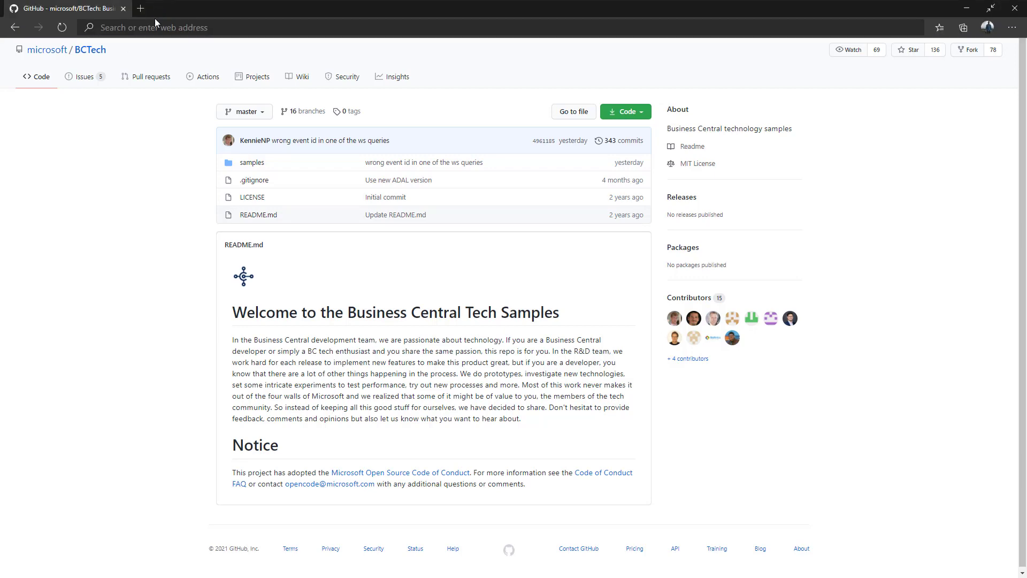
Step: Go to the telemetry samples page at aka.ms/bctelemetrysamples
left_click(153, 26)
key("BackSpace")
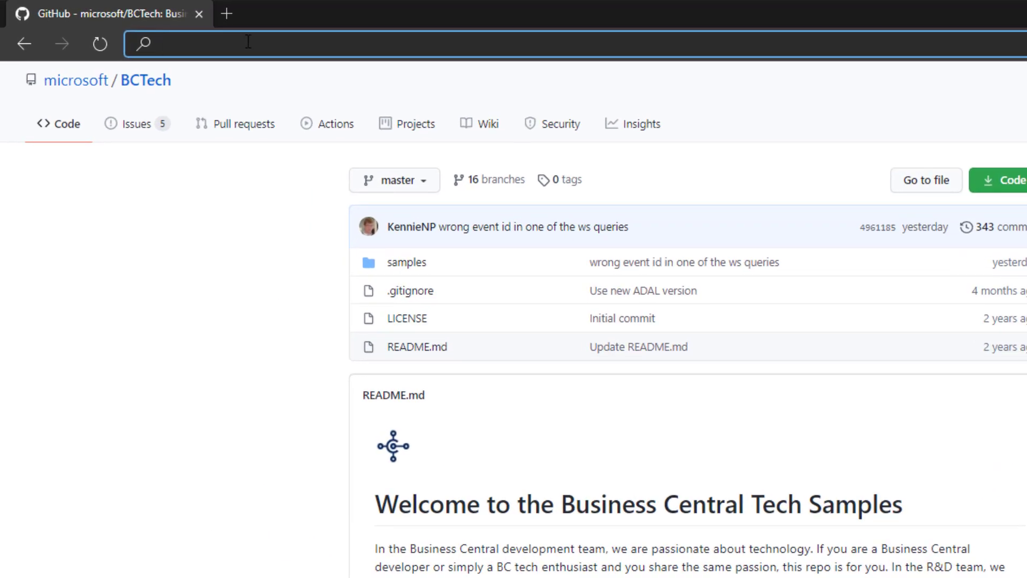
type("aka.ms/bctelemetrysamples")
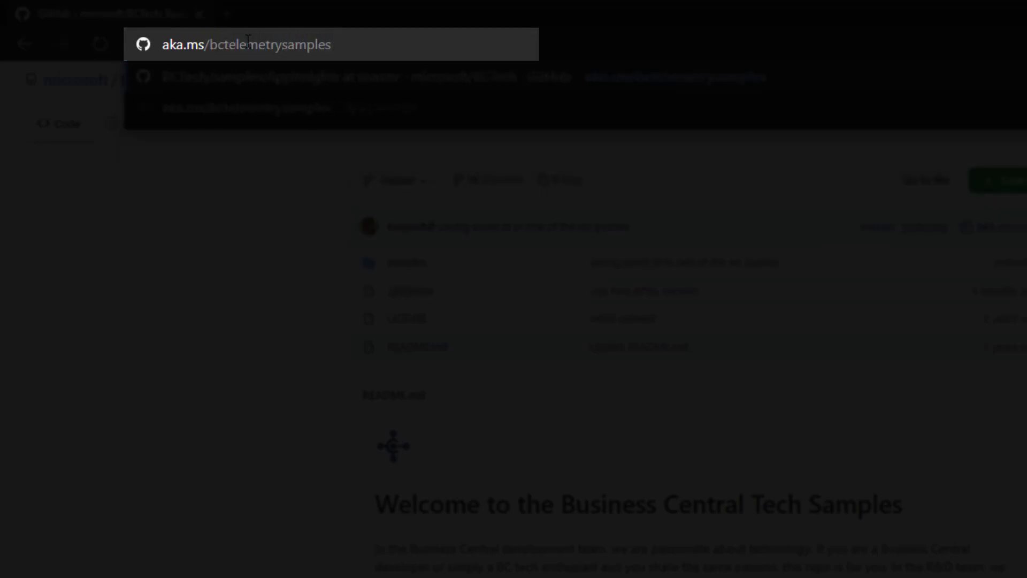
key("Return")
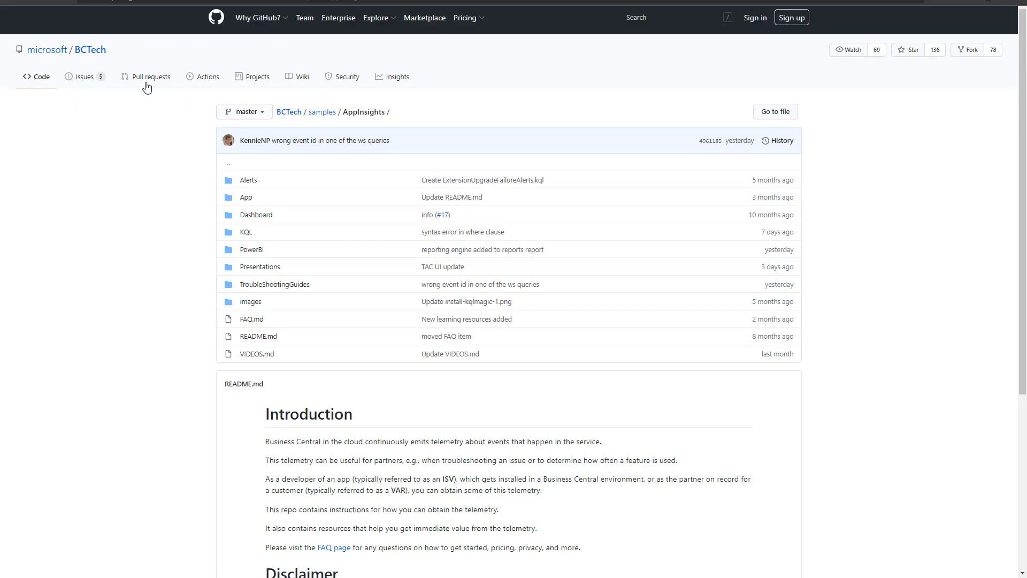
Step: Download Error Report.pbit from the PowerBI > Reports folder
left_click(250, 250)
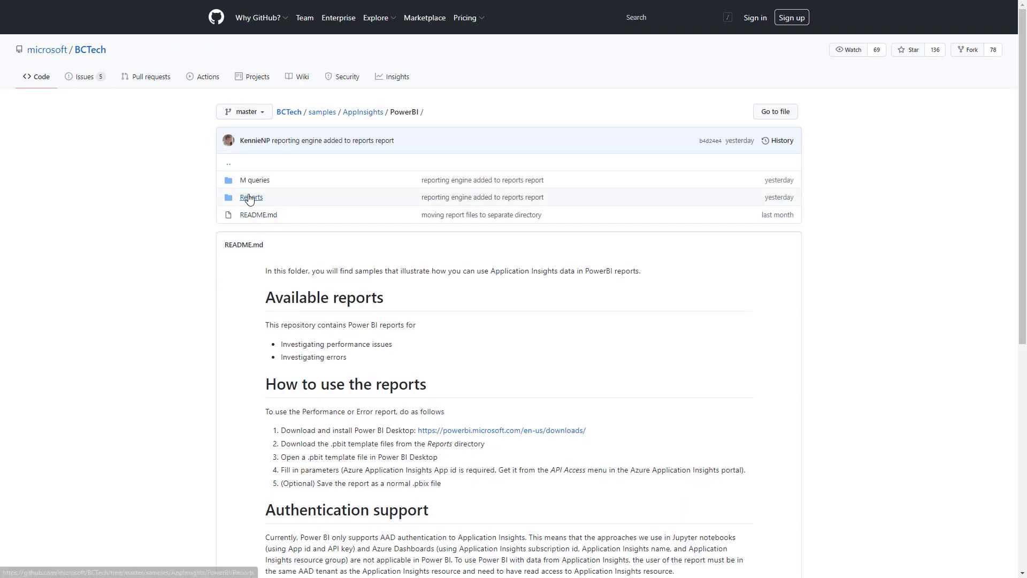
left_click(249, 198)
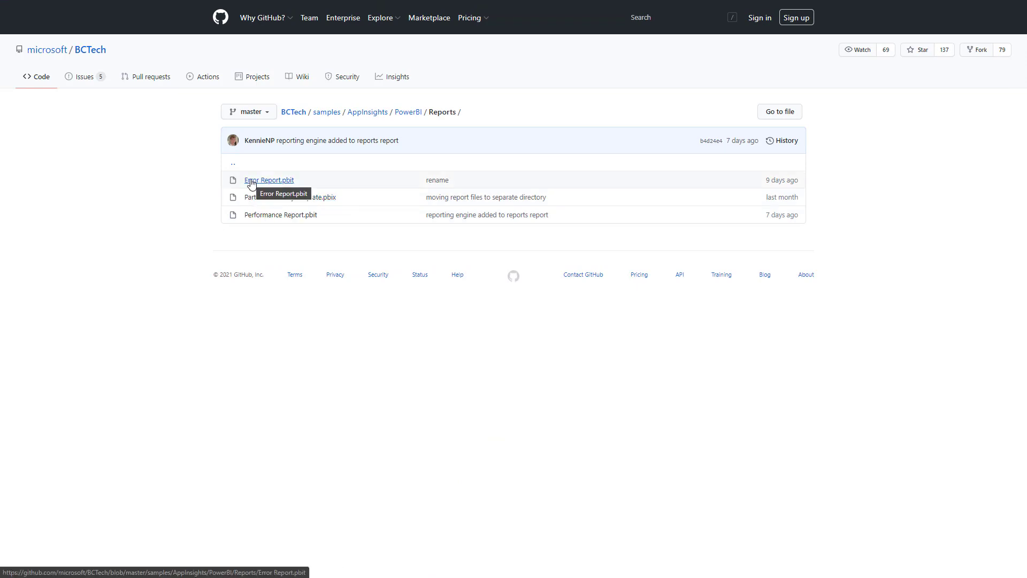
left_click(249, 180)
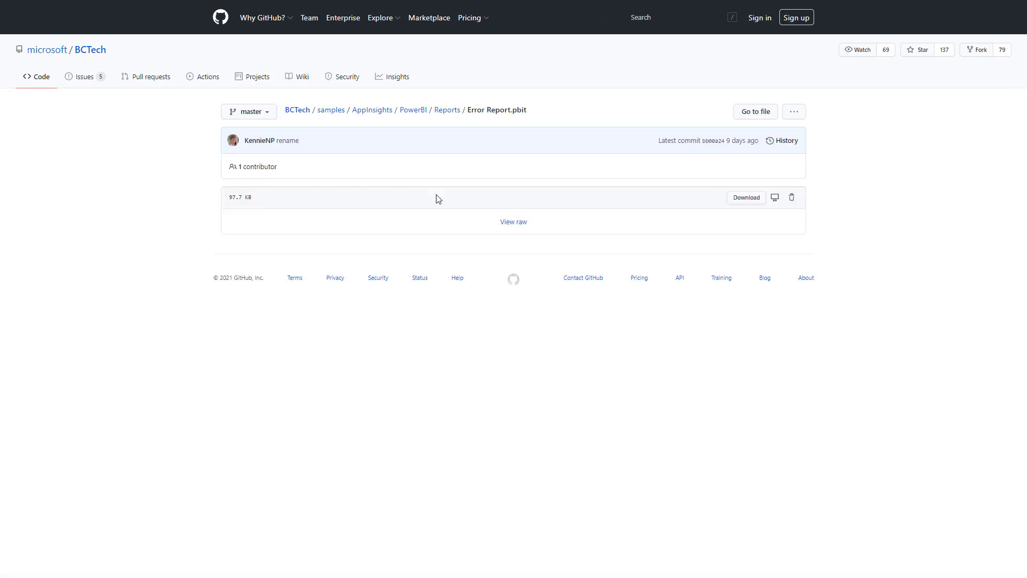
left_click(747, 198)
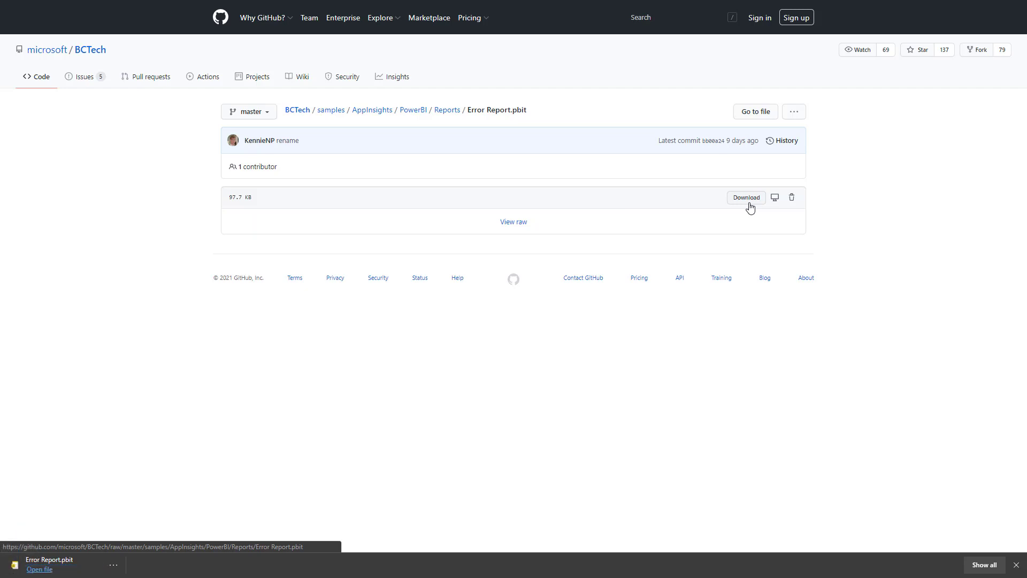
Step: Open the downloaded template and show the telemetry resource's API Access details in Azure
left_click(60, 561)
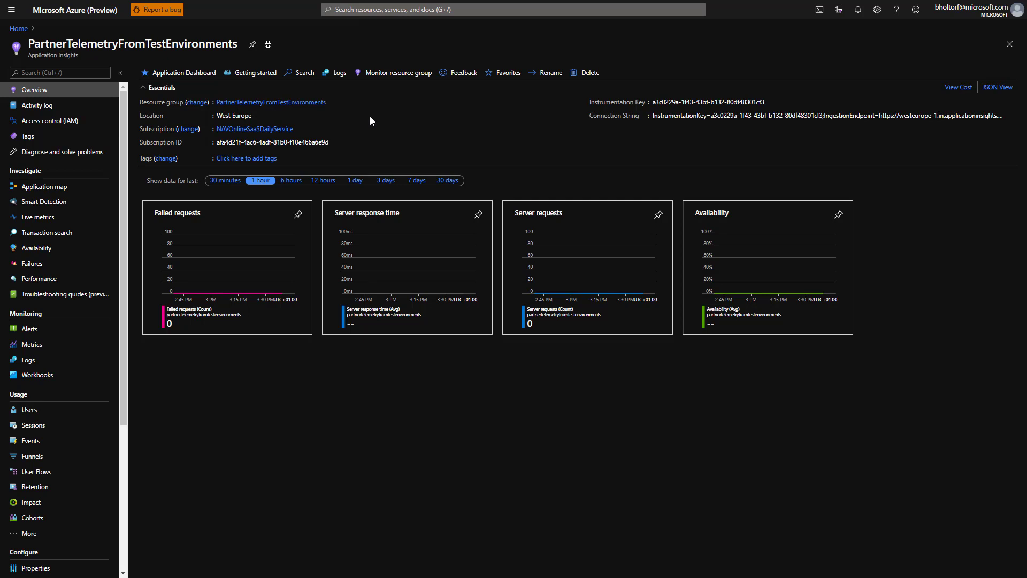
left_click_drag(126, 141, 138, 298)
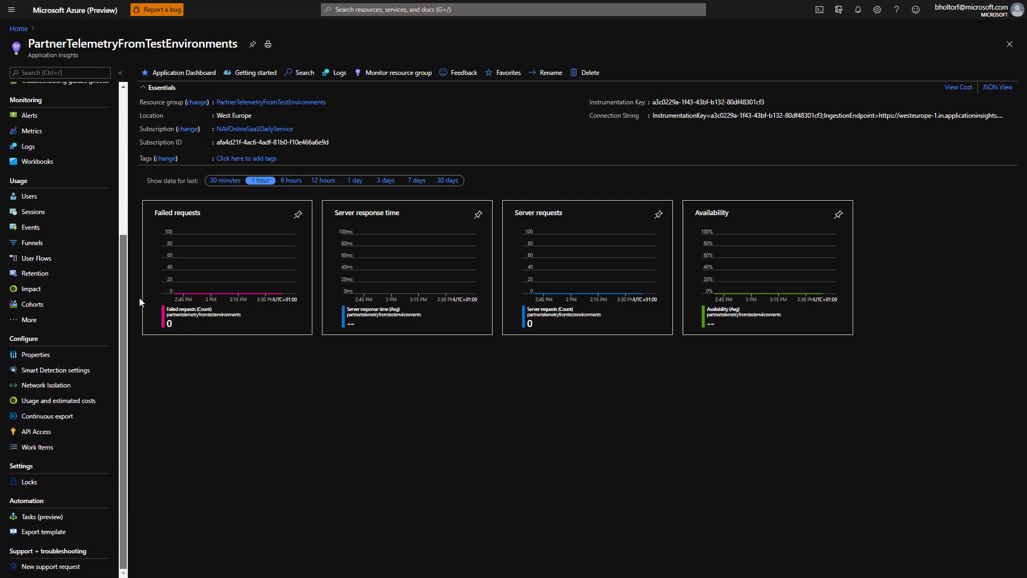
left_click(43, 432)
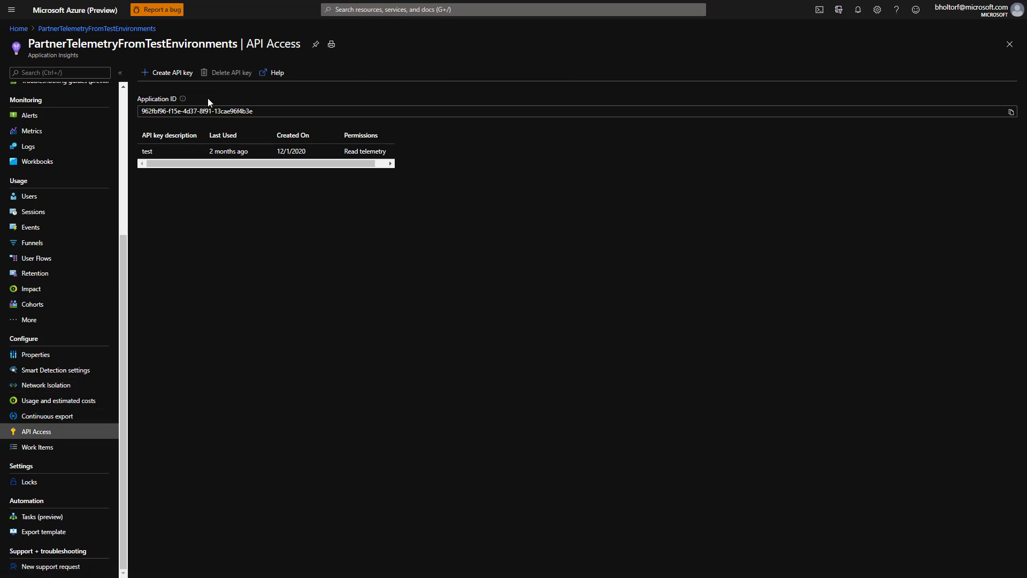
Step: Paste the copied Application ID as App id; enter dates 2021-01-01 and 2021-01-24
left_click(1011, 112)
key("ctrl+v")
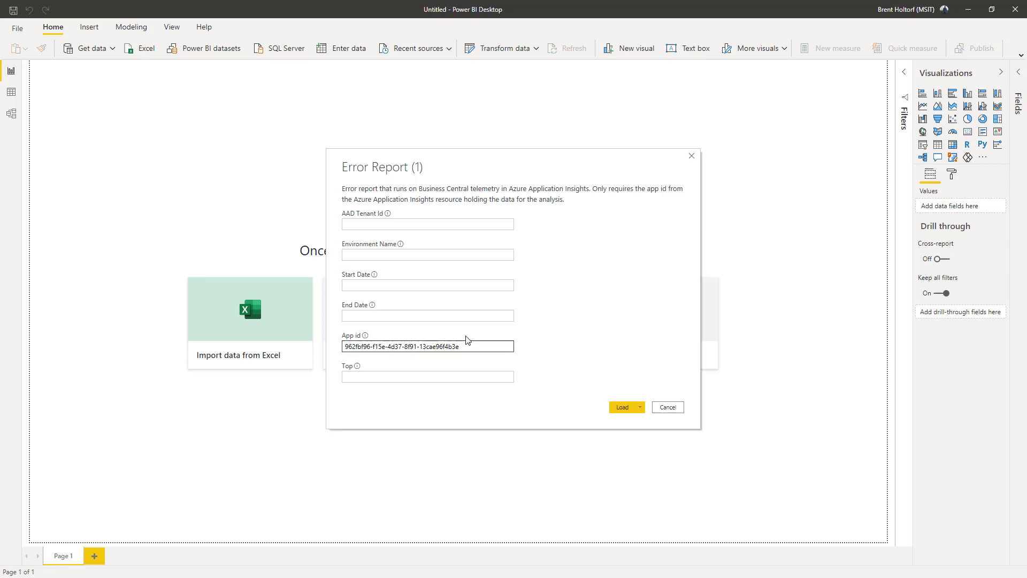
left_click(425, 285)
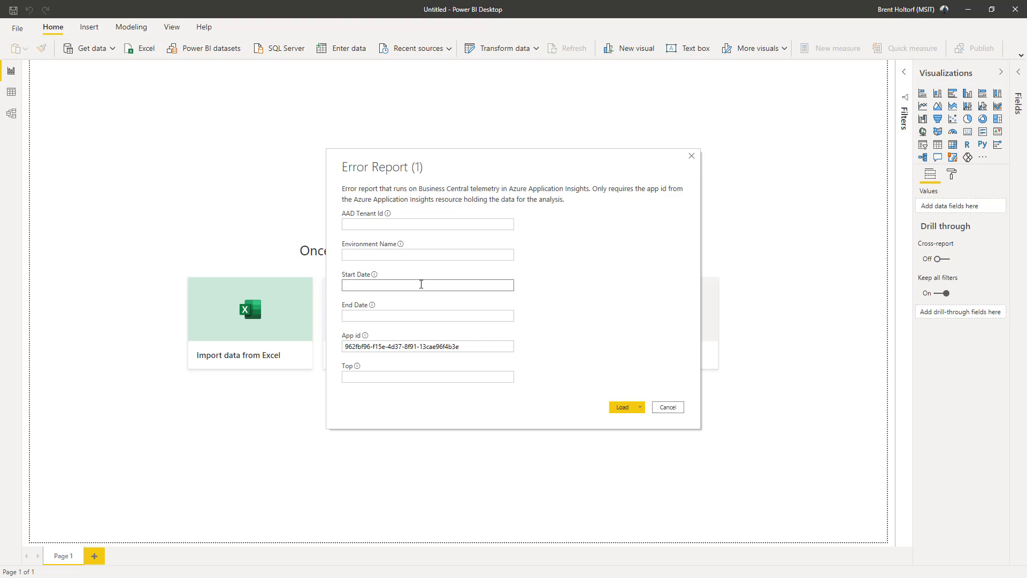
type("2021-01")
type("-01")
left_click(412, 314)
type("202")
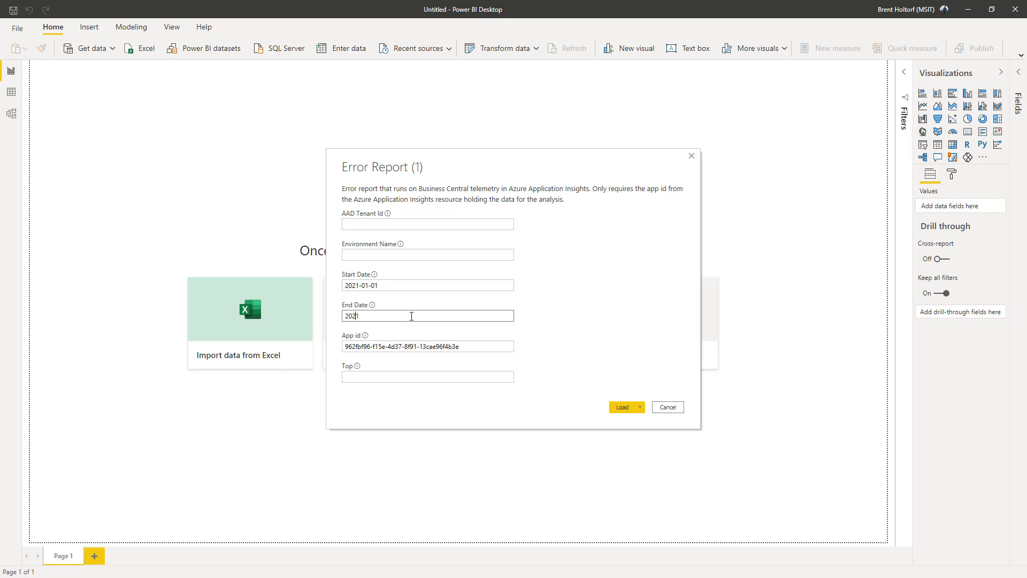
type("1-")
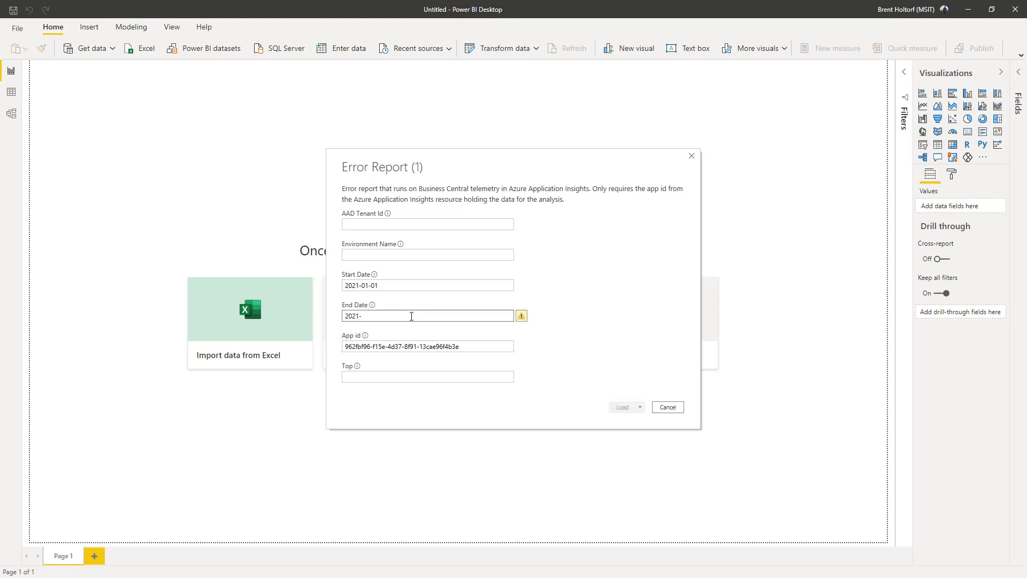
type("01-24")
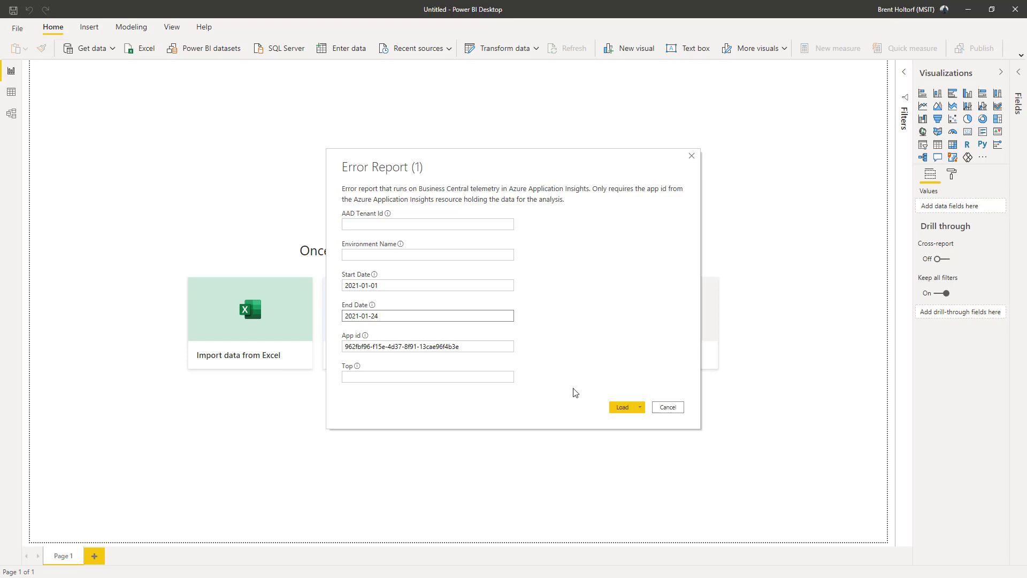
Step: Load the Error Report with the entered App id and date range
left_click(623, 408)
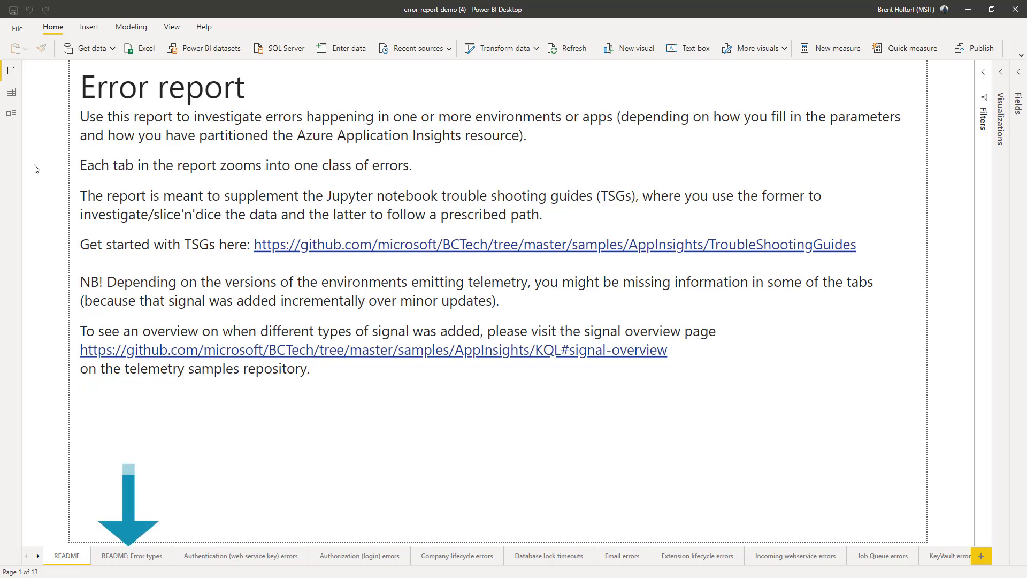
Step: View the README: Error types page, then the Authorization (login) errors charts
left_click(119, 564)
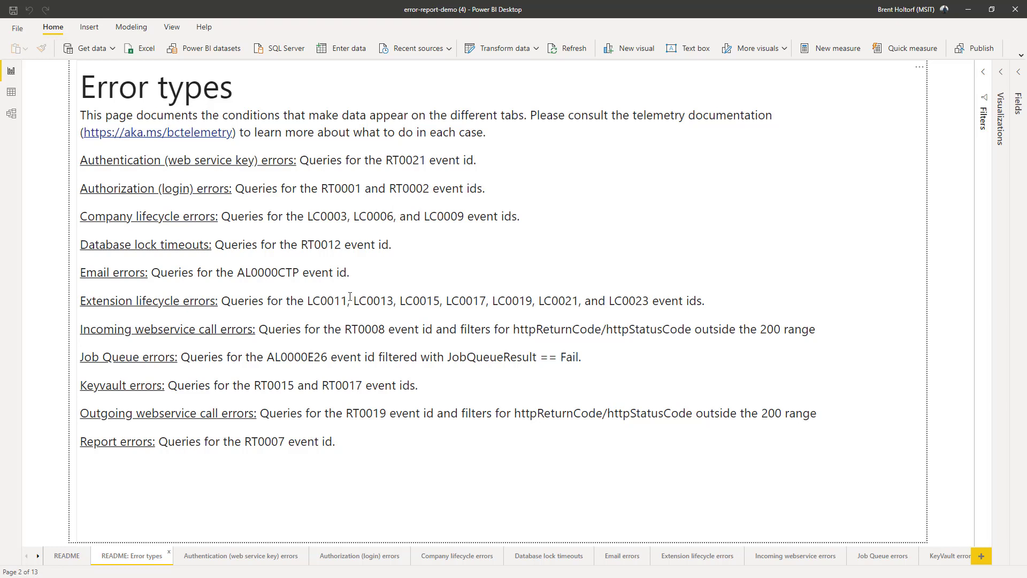
left_click(368, 555)
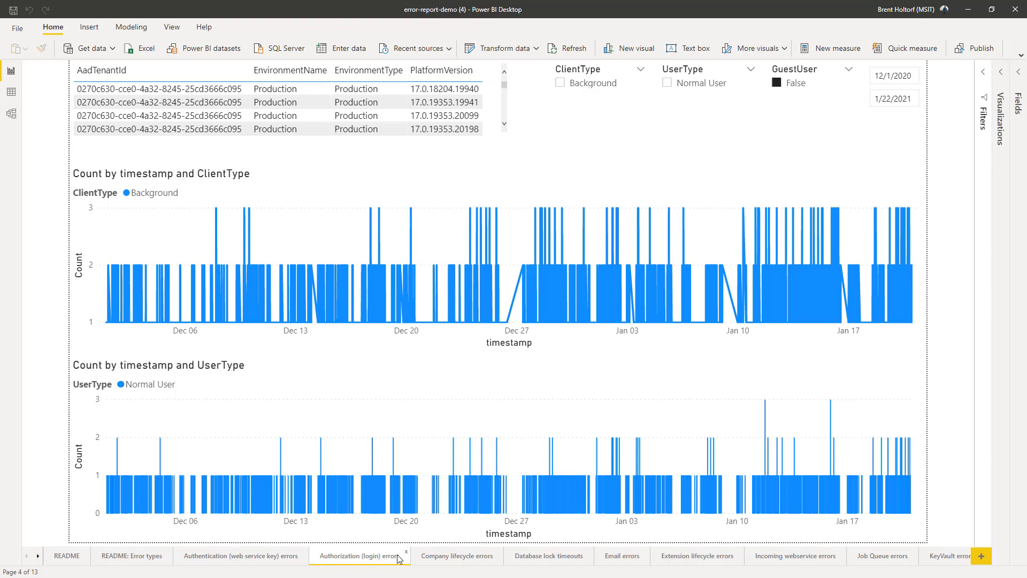
Step: Browse the Email errors page, then the Extension lifecycle failure-type charts
left_click(622, 555)
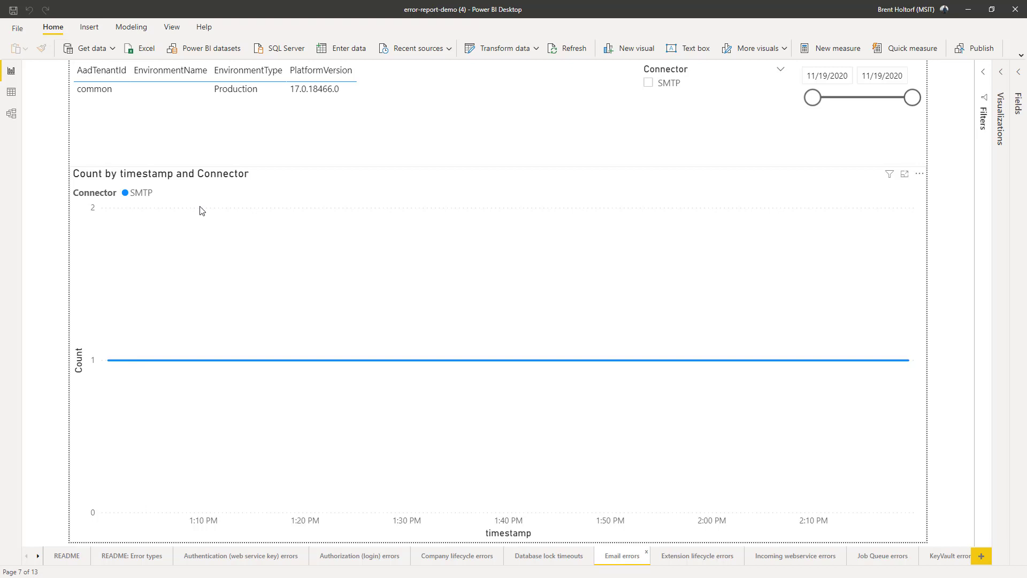
left_click(694, 555)
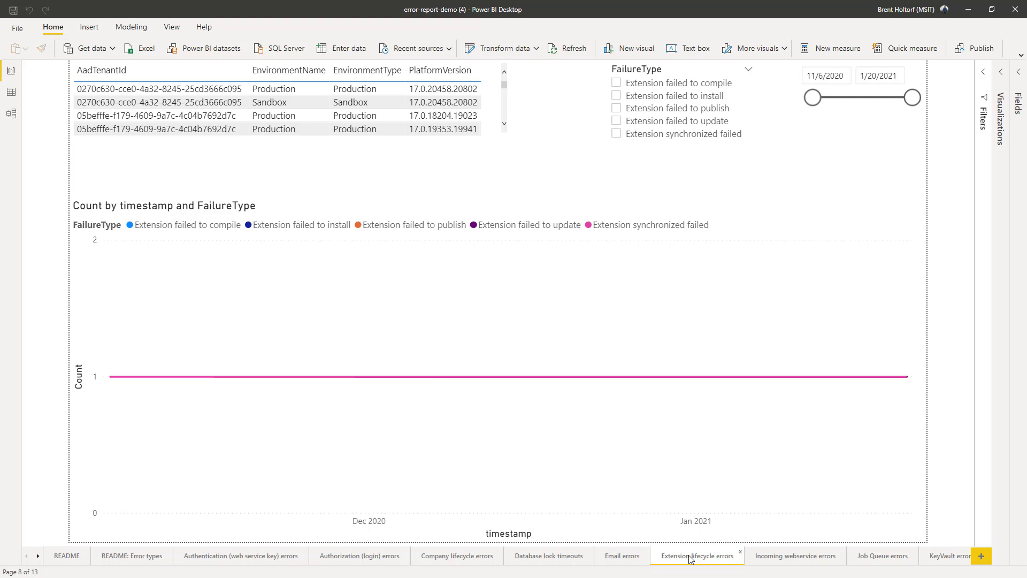
Step: View Incoming webservice errors, then Job Queue errors, and scroll the page tabs onward
left_click(790, 557)
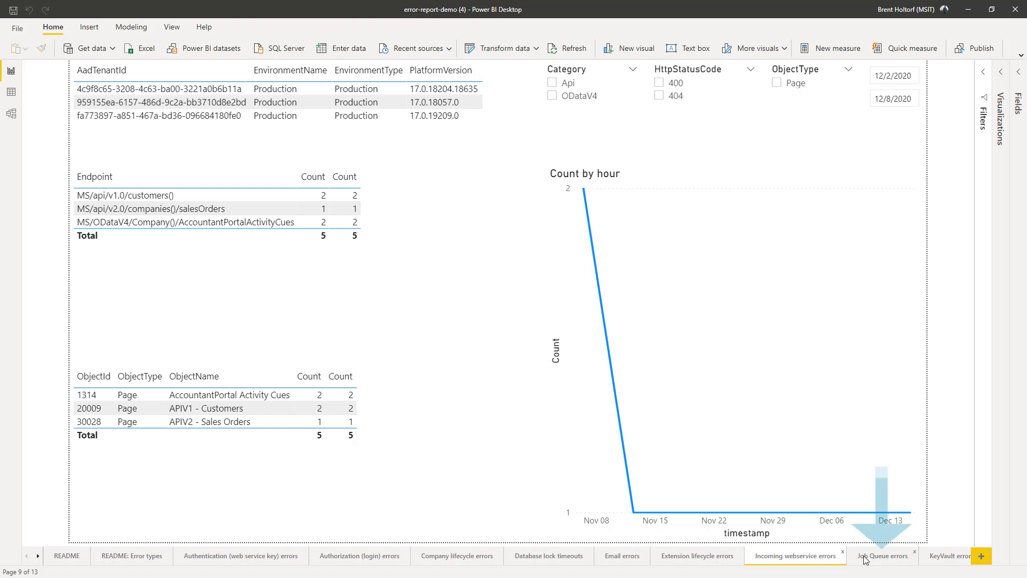
left_click(881, 555)
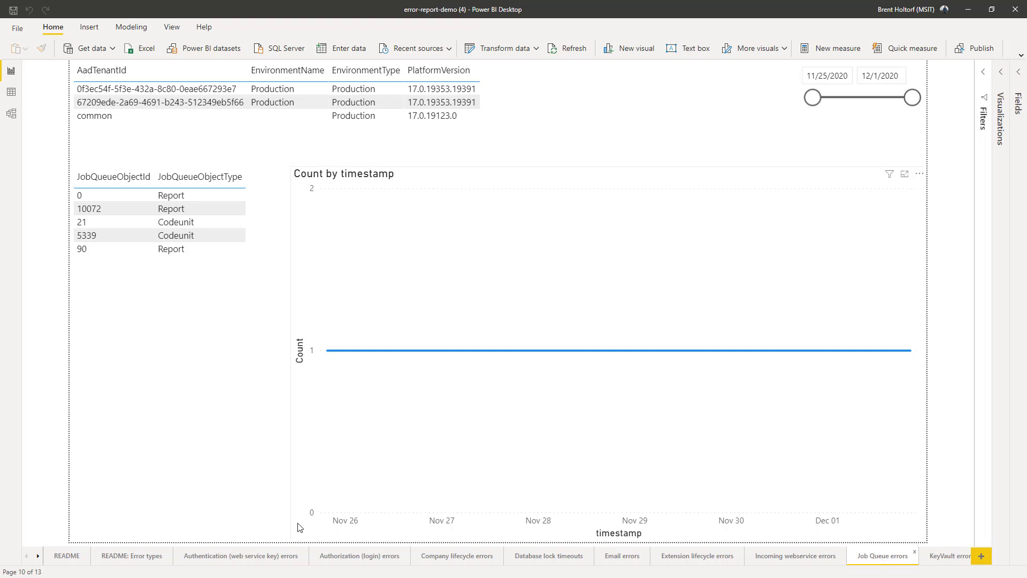
left_click(38, 555)
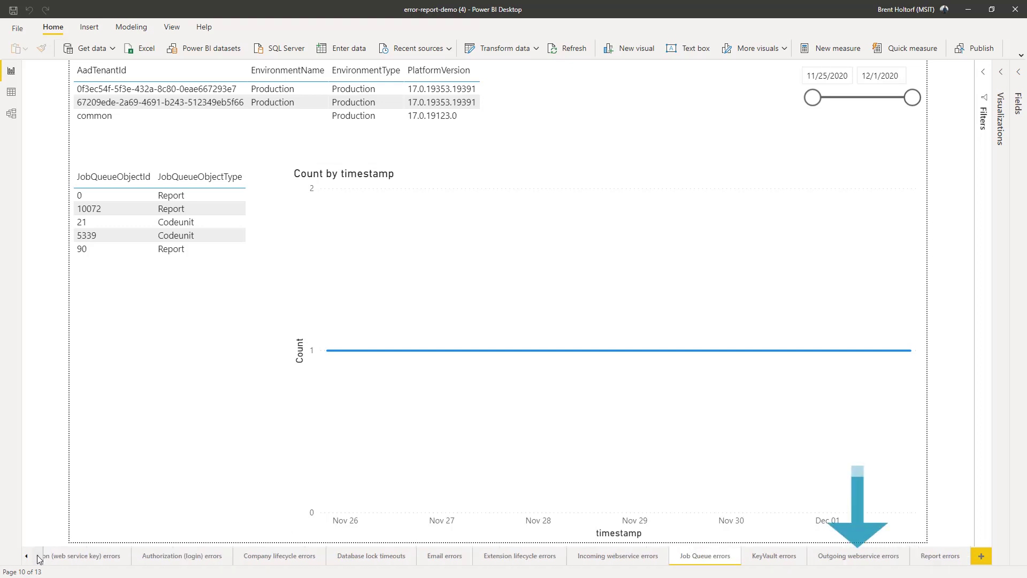
Step: Open the Outgoing webservice errors page listing failing endpoints and HTTP status codes
left_click(849, 556)
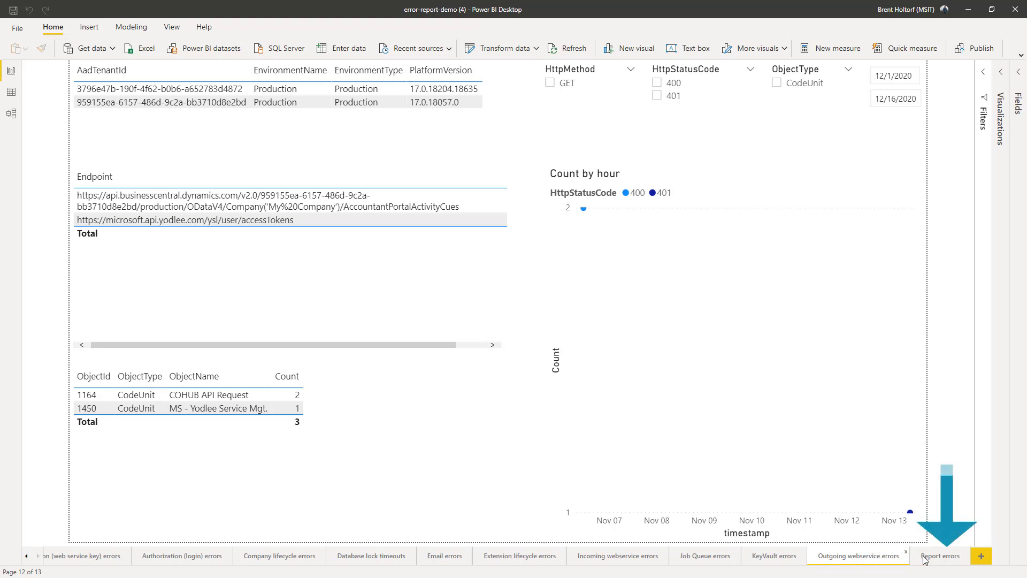
Step: Open the last tab, Report errors, whose tables and chart show no data
left_click(940, 555)
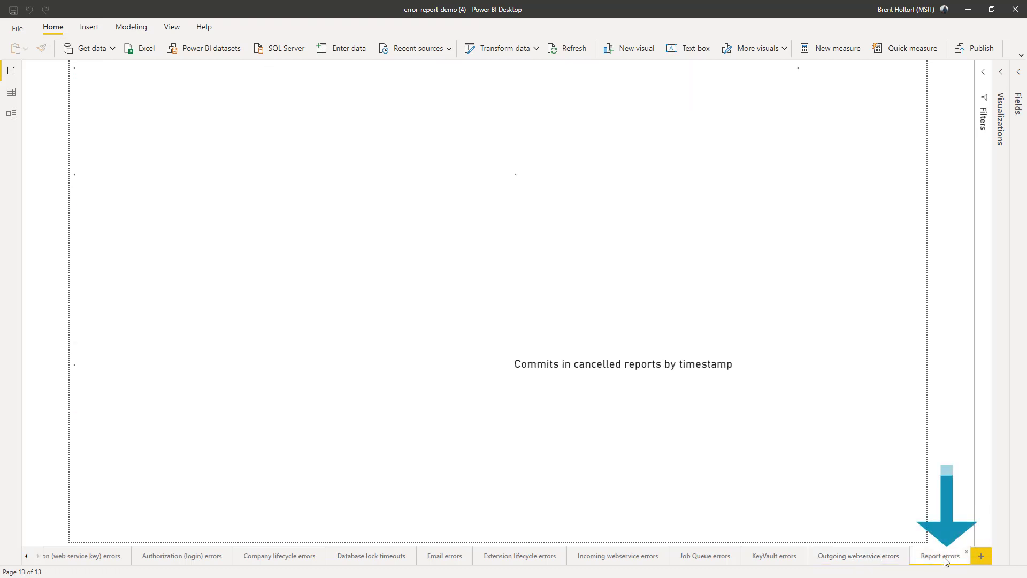